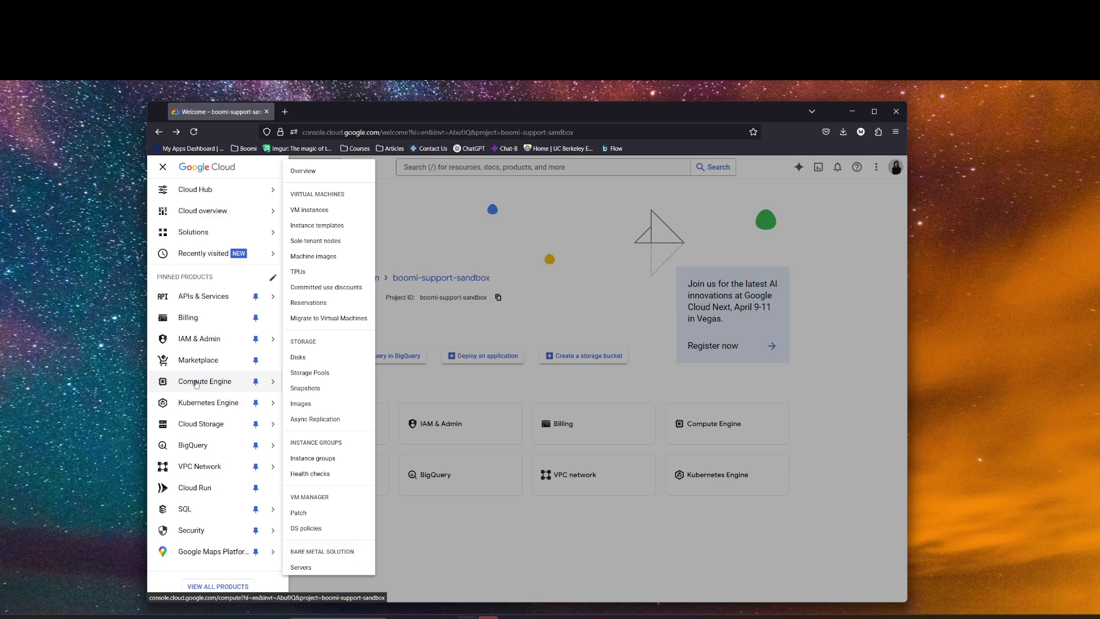
Start creating a new VM in the boomi-support-sandbox project and name the instance gc-training-instance-1
{"action": "left_click", "coordinate": [402, 214]}
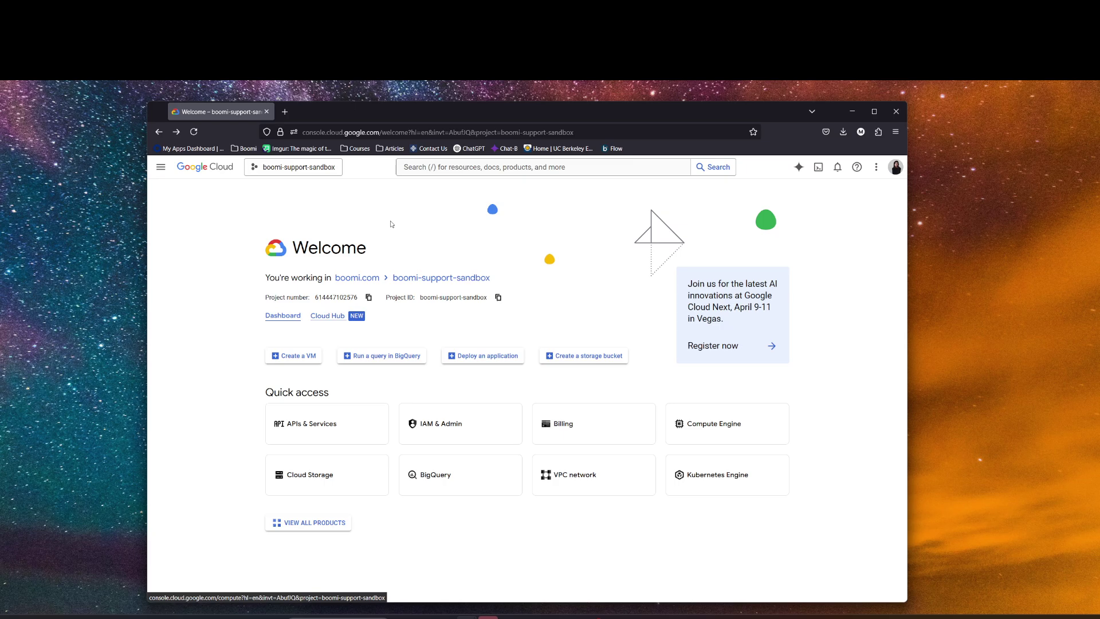
{"action": "left_click", "coordinate": [297, 358]}
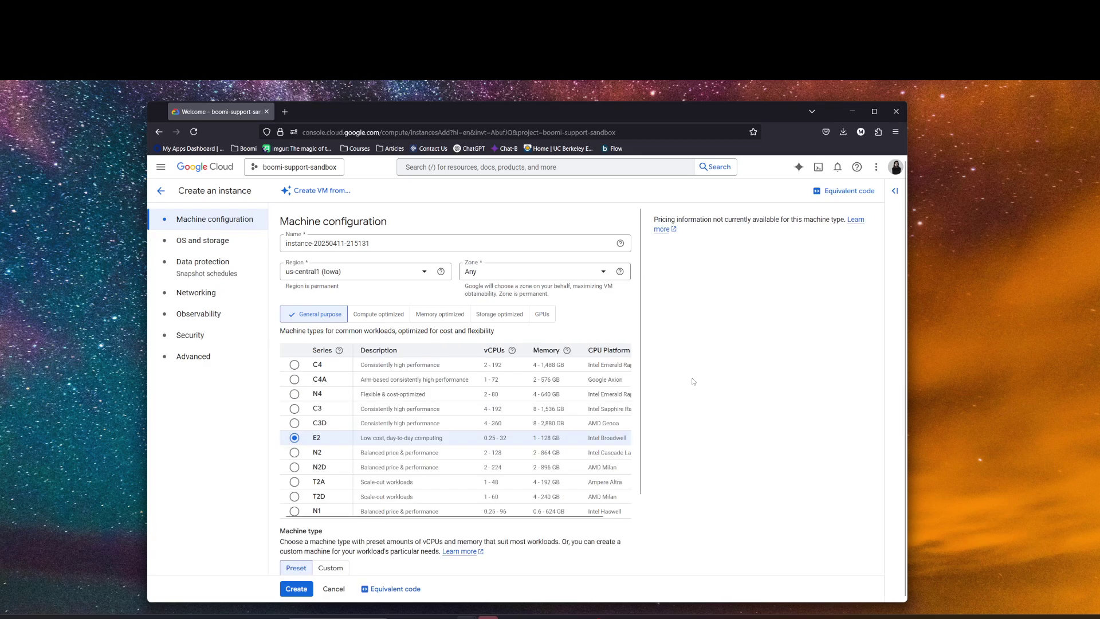
{"action": "double_click", "coordinate": [402, 243]}
{"action": "left_click", "coordinate": [402, 245]}
{"action": "triple_click", "coordinate": [401, 245]}
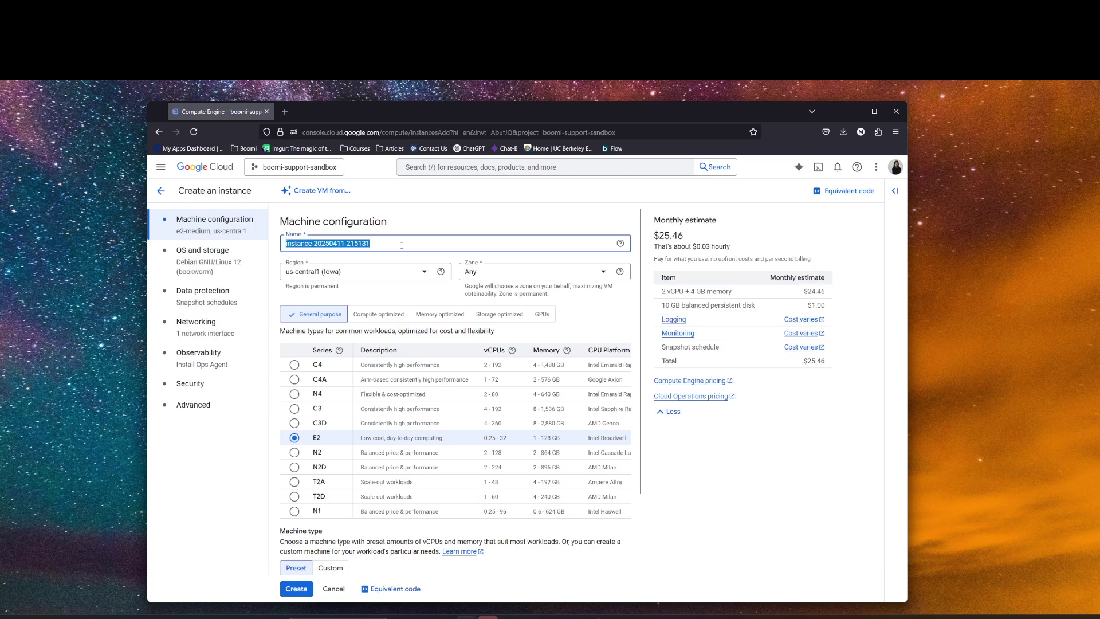
{"action": "type", "text": "g"}
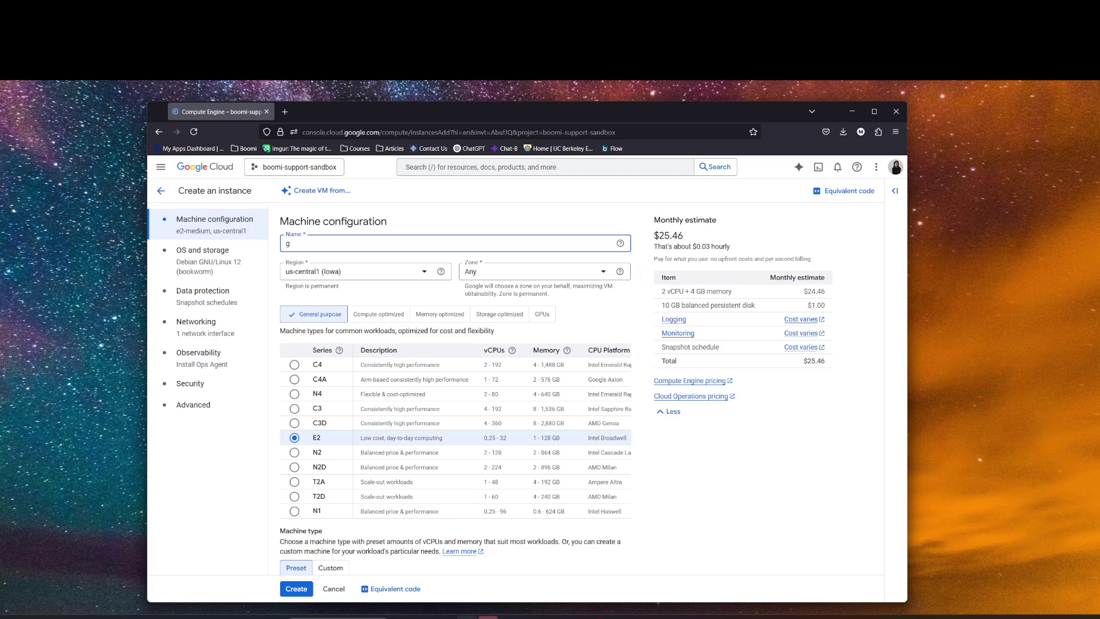
{"action": "type", "text": "c-"}
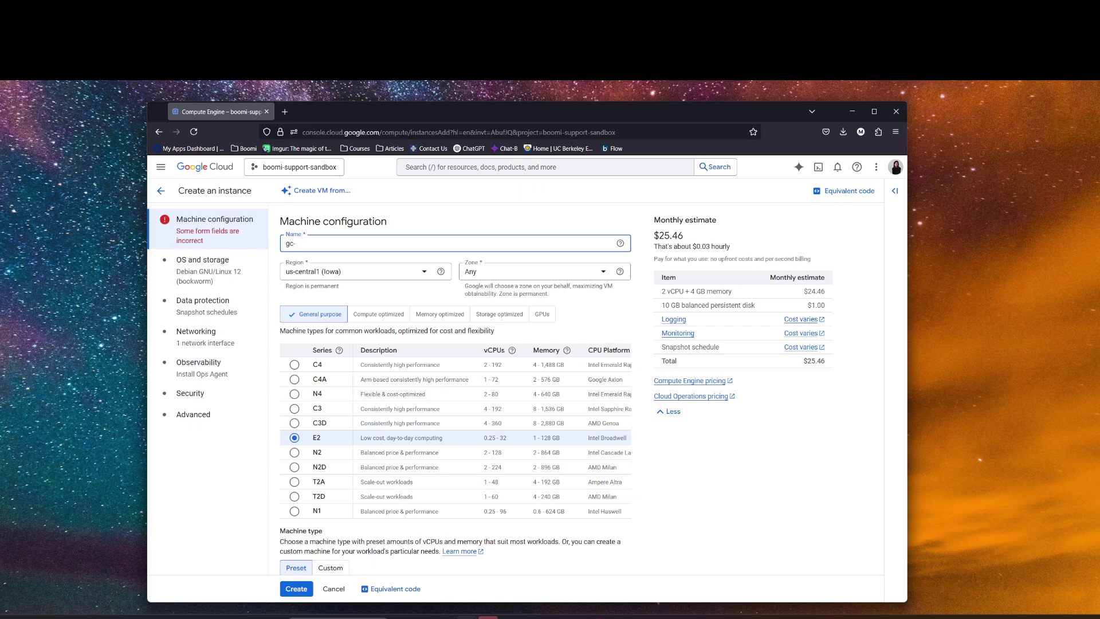
{"action": "type", "text": "training-inst"}
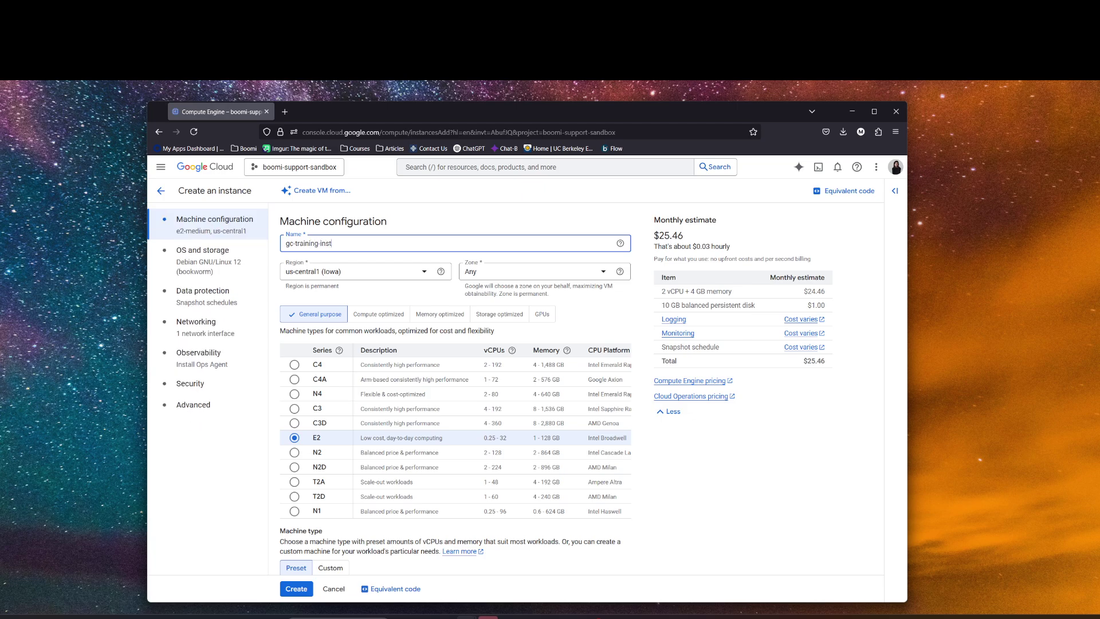
{"action": "type", "text": "ance-1"}
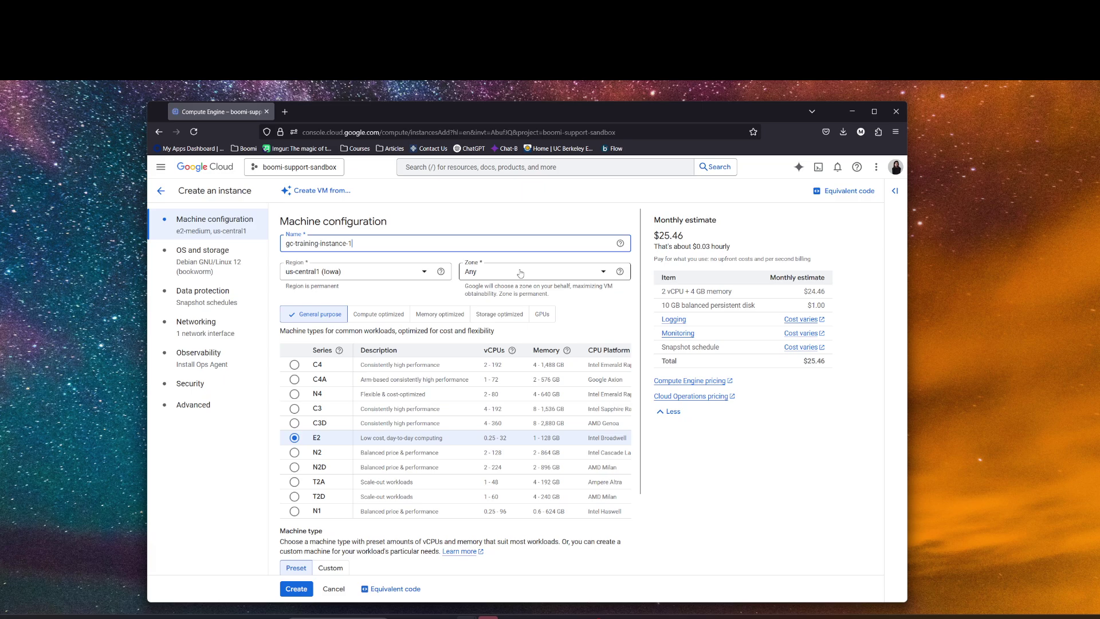
Set the instance's region to us-east4 (Northern Virginia)
{"action": "left_click", "coordinate": [349, 274]}
{"action": "scroll", "coordinate": [374, 360], "scroll_direction": "down", "scroll_amount": 2}
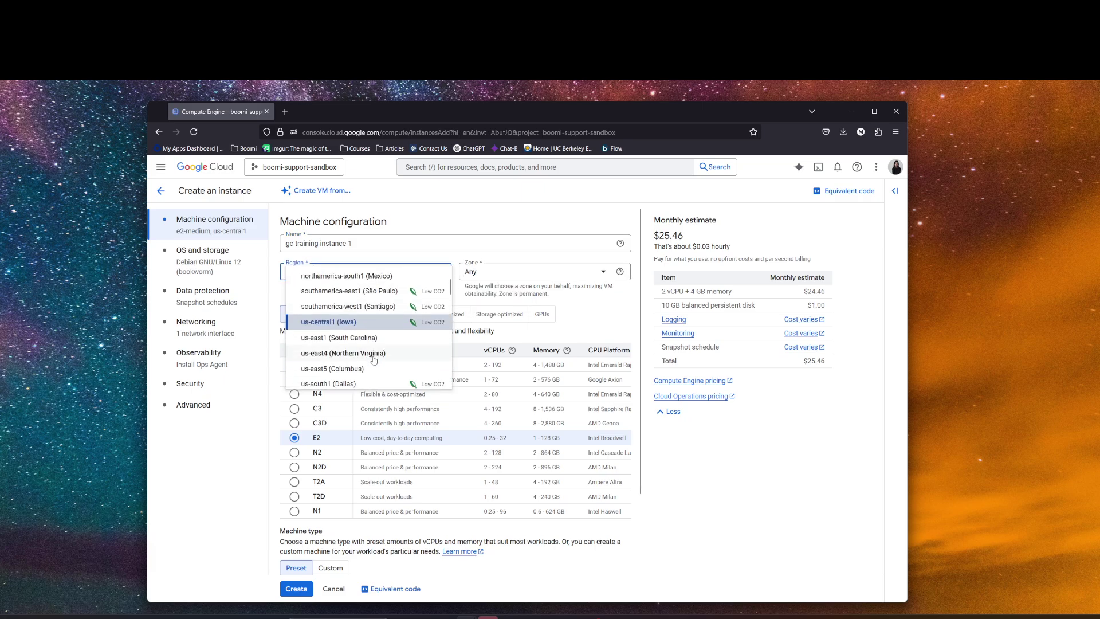
{"action": "left_click", "coordinate": [336, 353]}
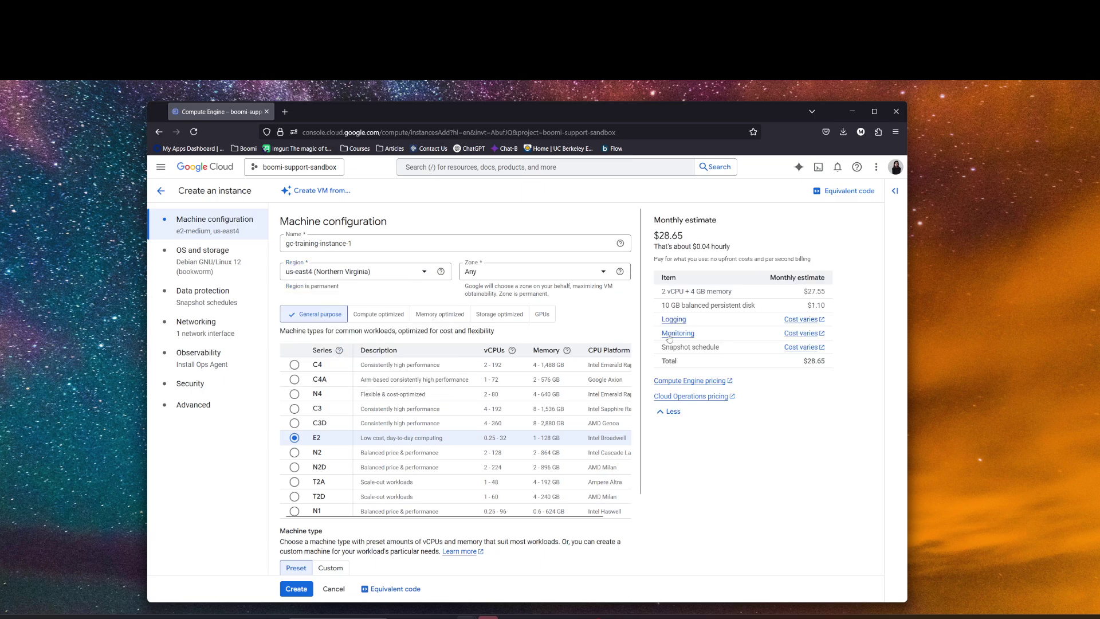
Choose the shared-core e2-micro preset machine type in the E2 series and create the VM instance
{"action": "scroll", "coordinate": [569, 235], "scroll_direction": "down", "scroll_amount": 1}
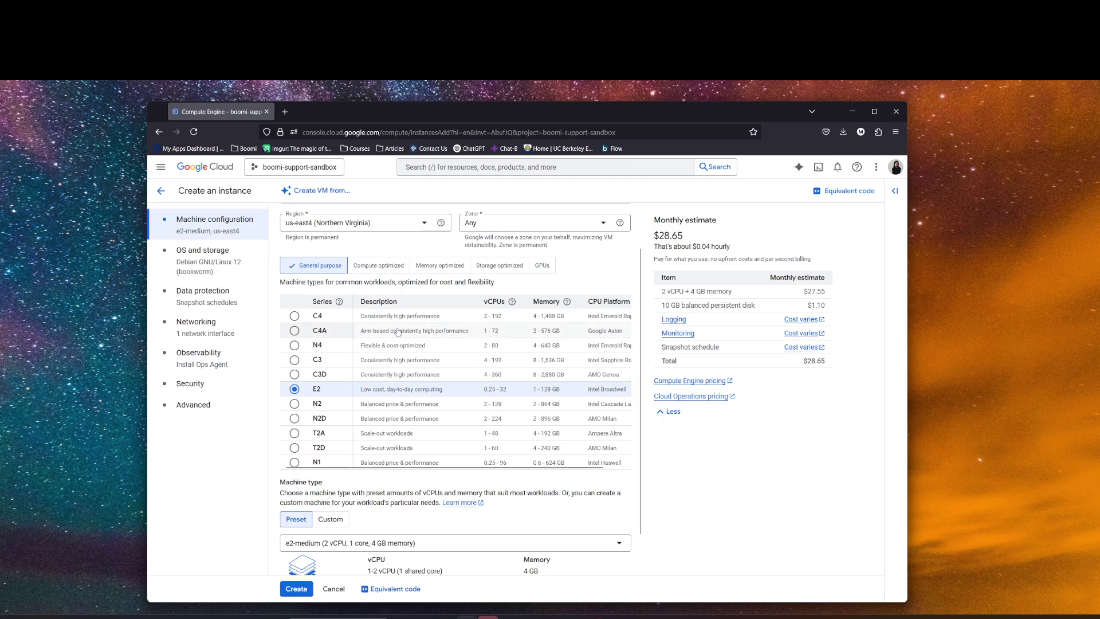
{"action": "scroll", "coordinate": [438, 365], "scroll_direction": "down", "scroll_amount": 1}
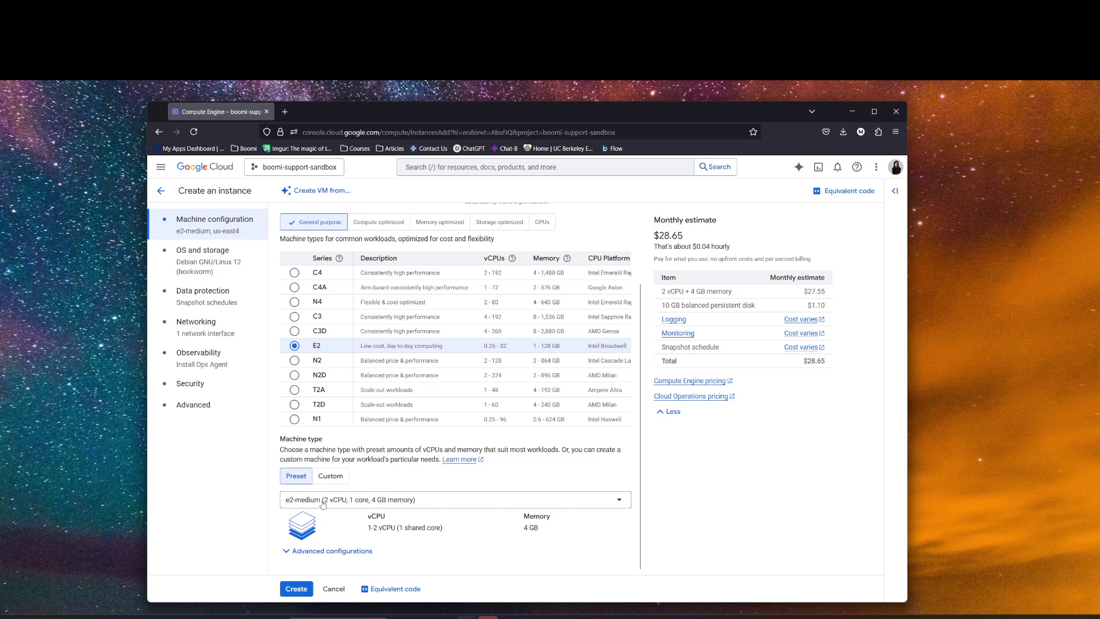
{"action": "left_click", "coordinate": [323, 504]}
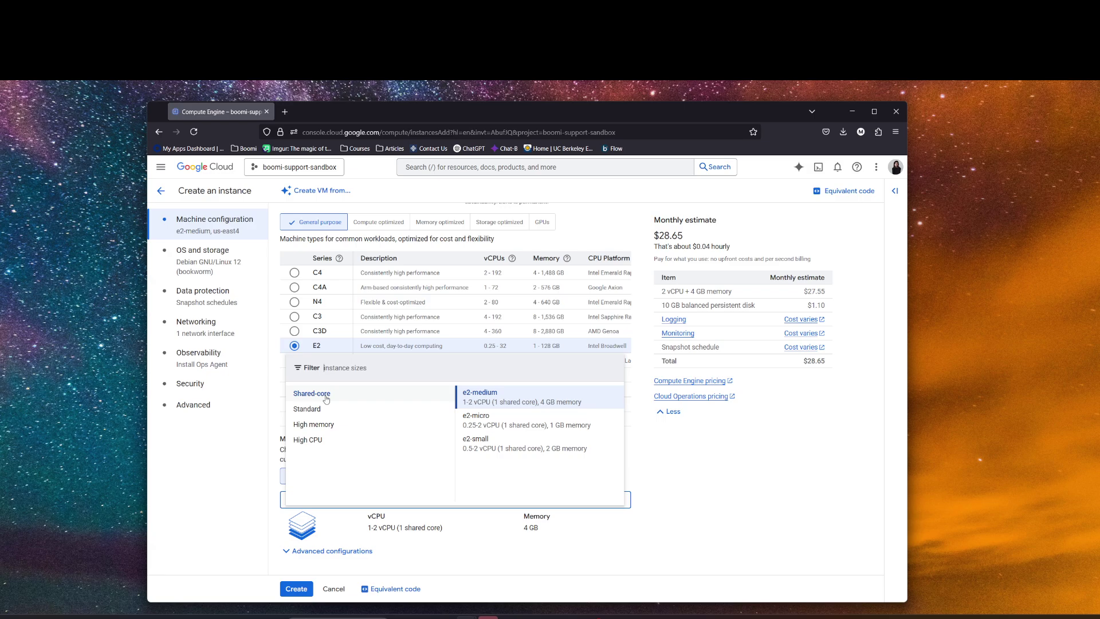
{"action": "left_click", "coordinate": [497, 424]}
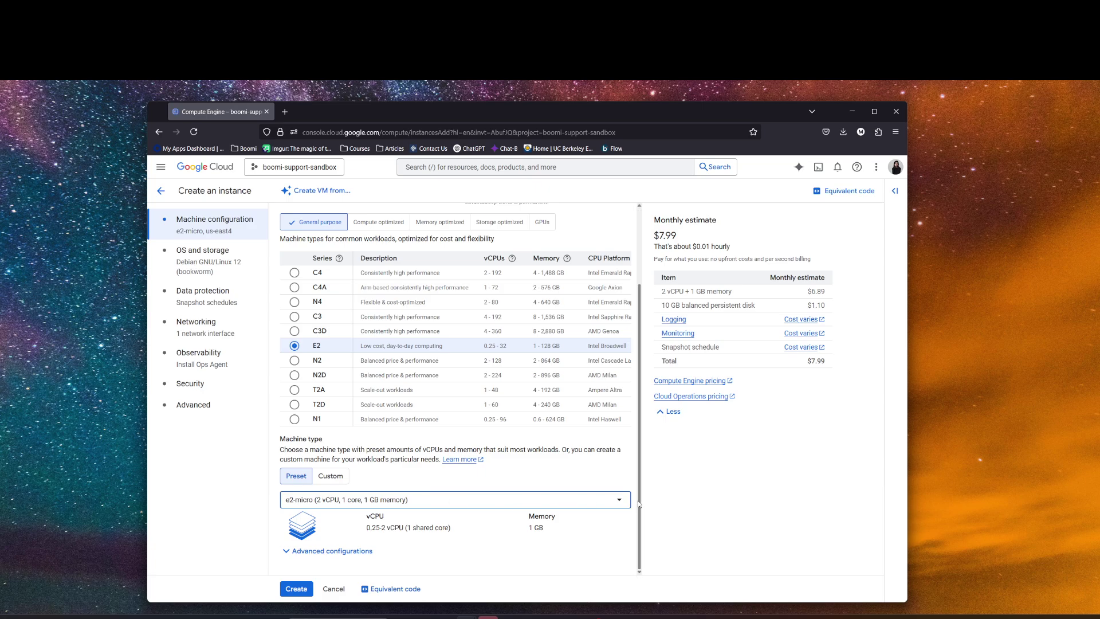
{"action": "left_click", "coordinate": [346, 507]}
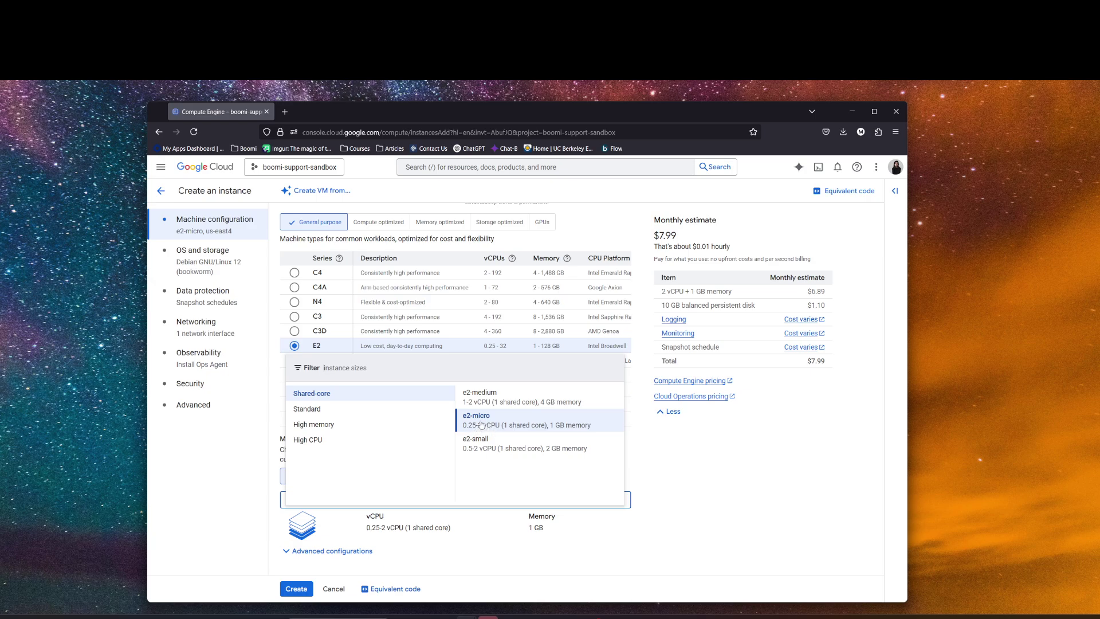
{"action": "left_click", "coordinate": [645, 447]}
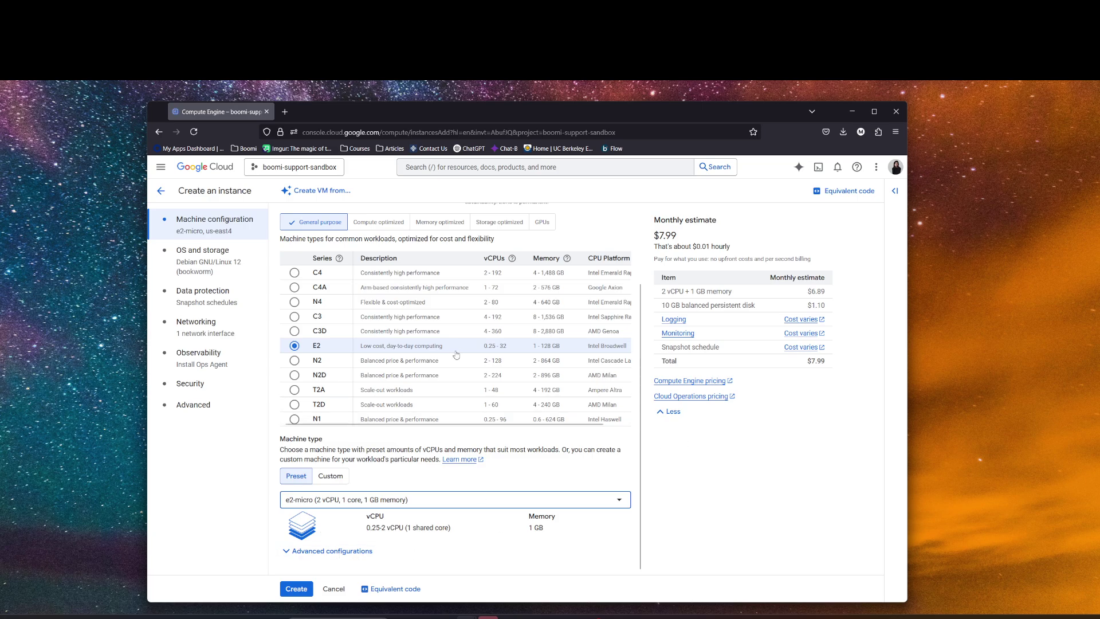
{"action": "left_click", "coordinate": [297, 590]}
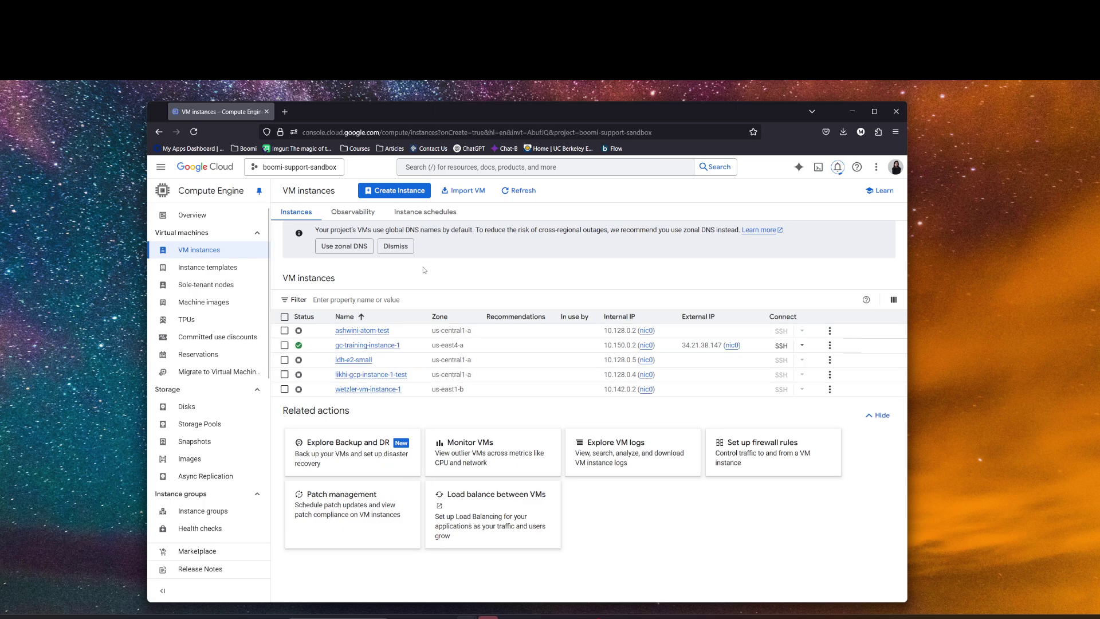
Open the details of gc-training-instance-1 and review its basic information, machine configuration, networking, storage, security and management settings
{"action": "left_click", "coordinate": [357, 346]}
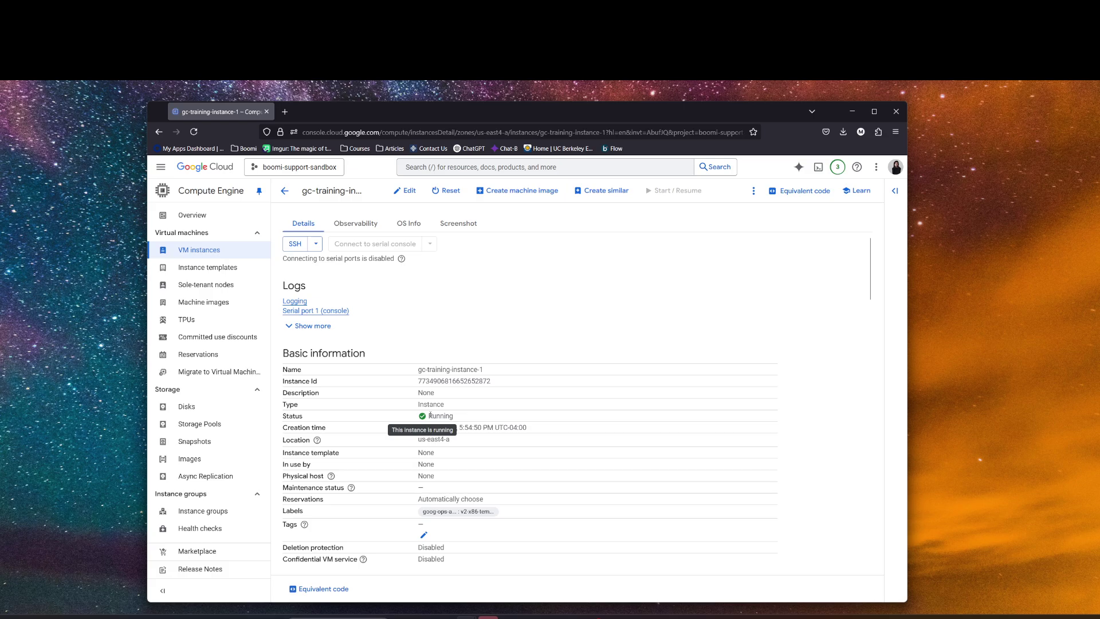
{"action": "left_click", "coordinate": [317, 440]}
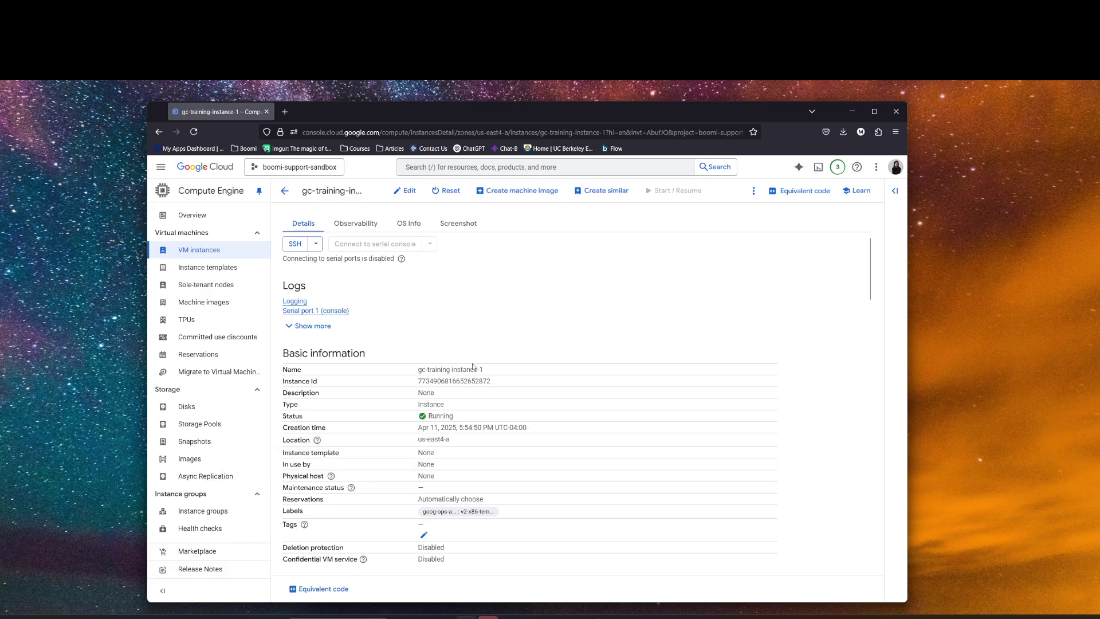
{"action": "scroll", "coordinate": [492, 335], "scroll_direction": "down", "scroll_amount": 1}
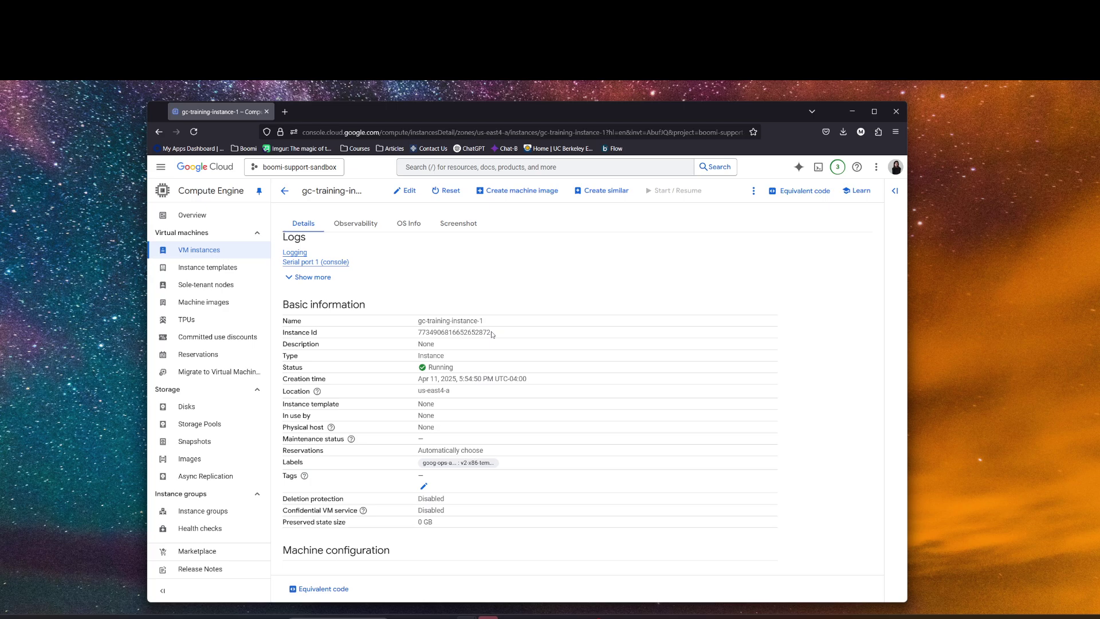
{"action": "scroll", "coordinate": [476, 429], "scroll_direction": "down", "scroll_amount": 3}
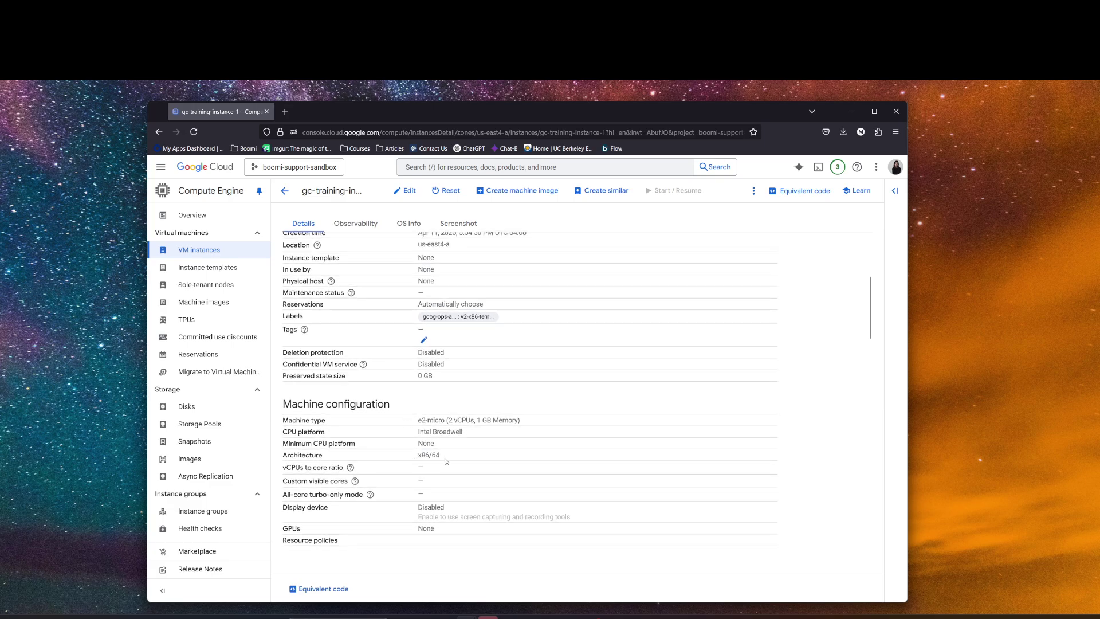
{"action": "scroll", "coordinate": [356, 424], "scroll_direction": "down", "scroll_amount": 1}
{"action": "scroll", "coordinate": [356, 424], "scroll_direction": "down", "scroll_amount": 3}
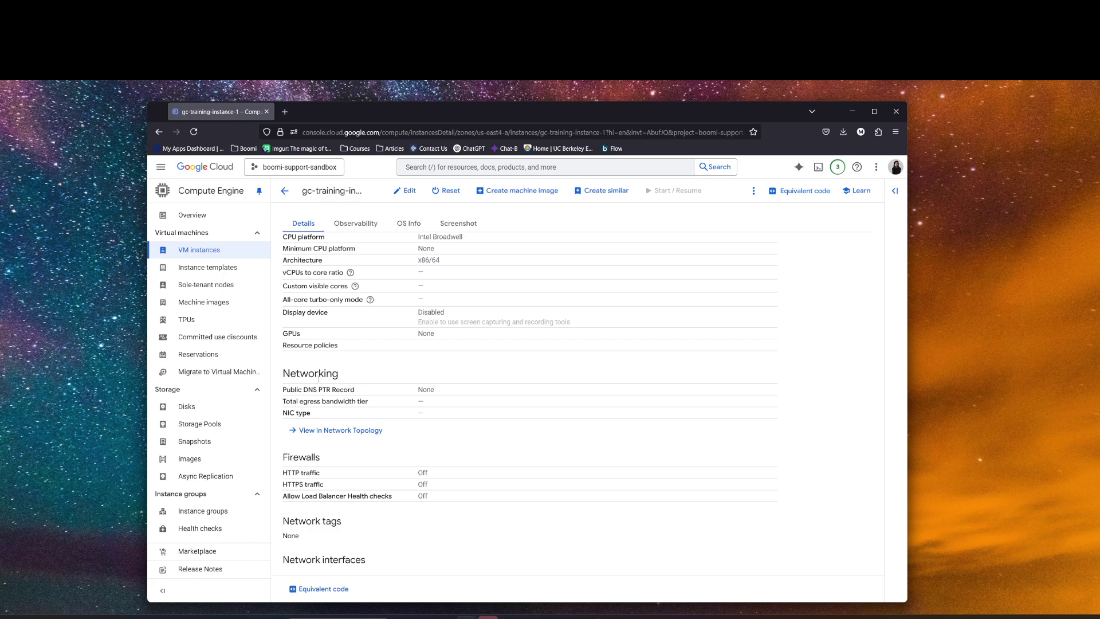
{"action": "scroll", "coordinate": [373, 430], "scroll_direction": "down", "scroll_amount": 3}
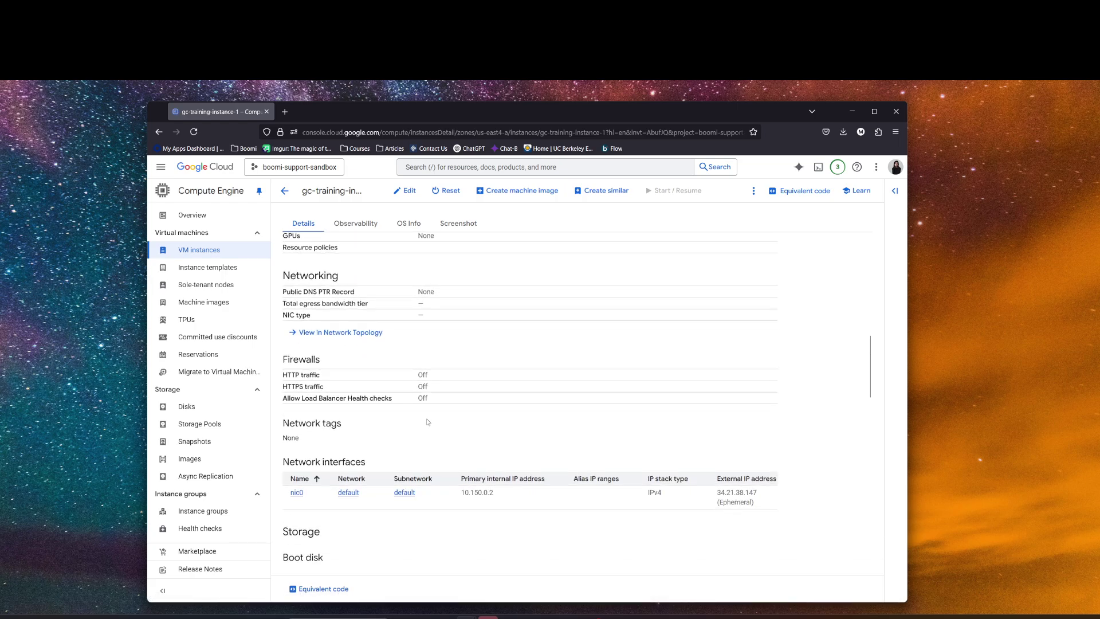
{"action": "scroll", "coordinate": [427, 422], "scroll_direction": "down", "scroll_amount": 6}
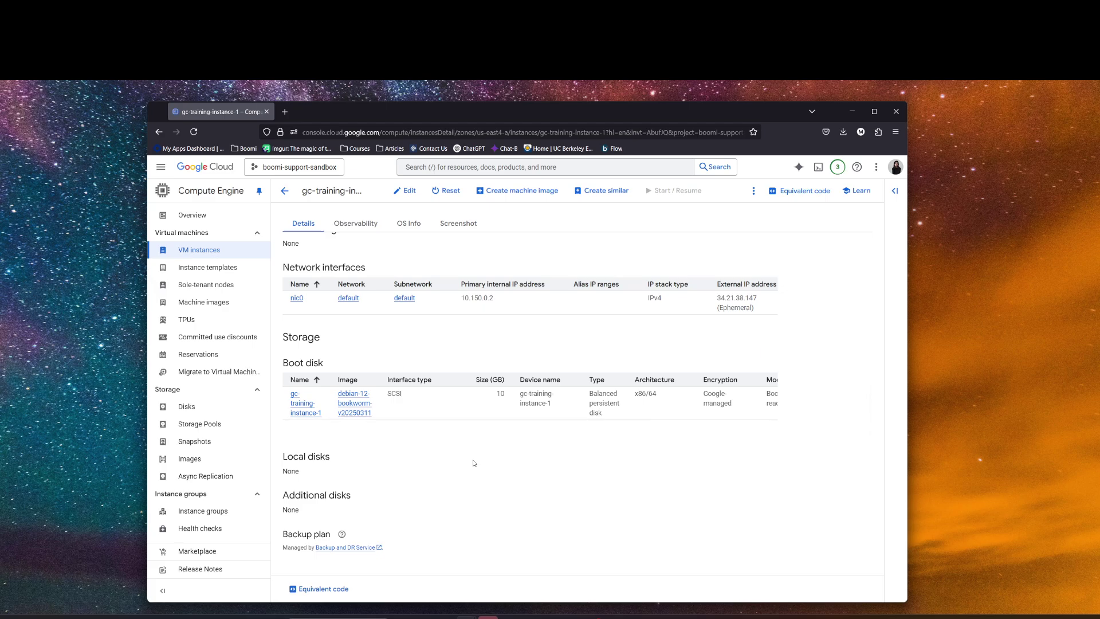
{"action": "scroll", "coordinate": [474, 463], "scroll_direction": "down", "scroll_amount": 7}
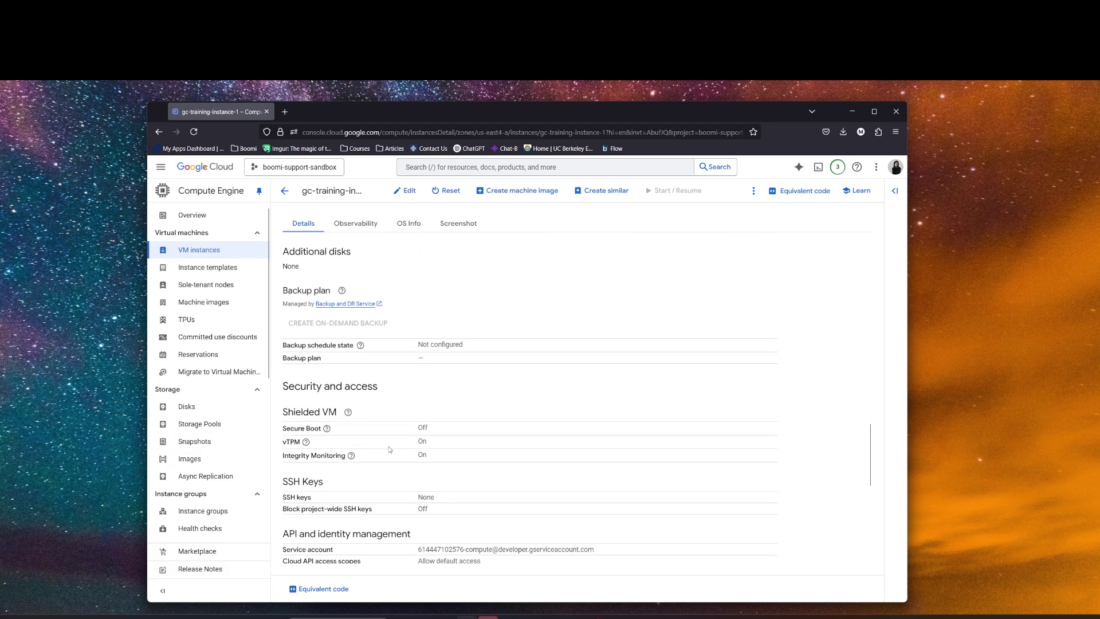
{"action": "scroll", "coordinate": [394, 453], "scroll_direction": "down", "scroll_amount": 3}
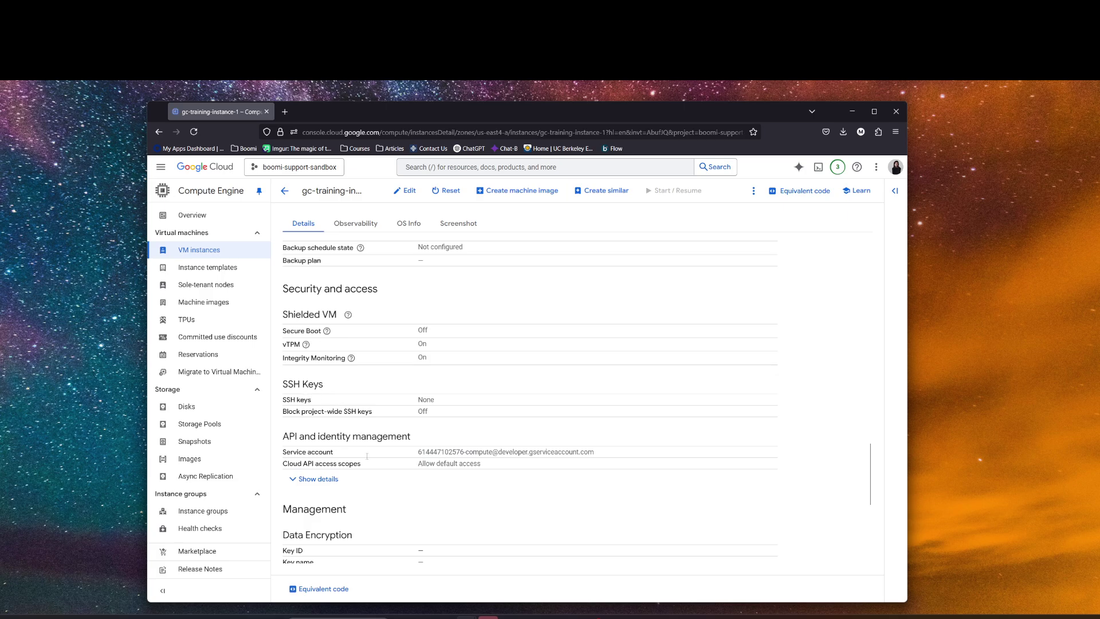
{"action": "scroll", "coordinate": [367, 456], "scroll_direction": "down", "scroll_amount": 5}
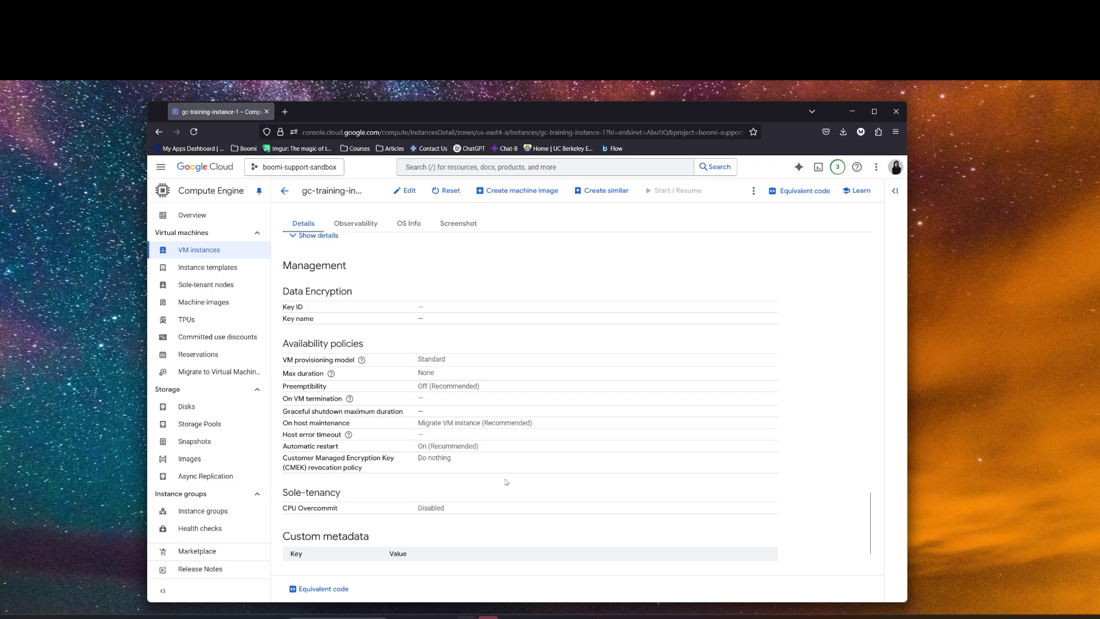
{"action": "scroll", "coordinate": [506, 483], "scroll_direction": "down", "scroll_amount": 1}
{"action": "scroll", "coordinate": [507, 480], "scroll_direction": "up", "scroll_amount": 6}
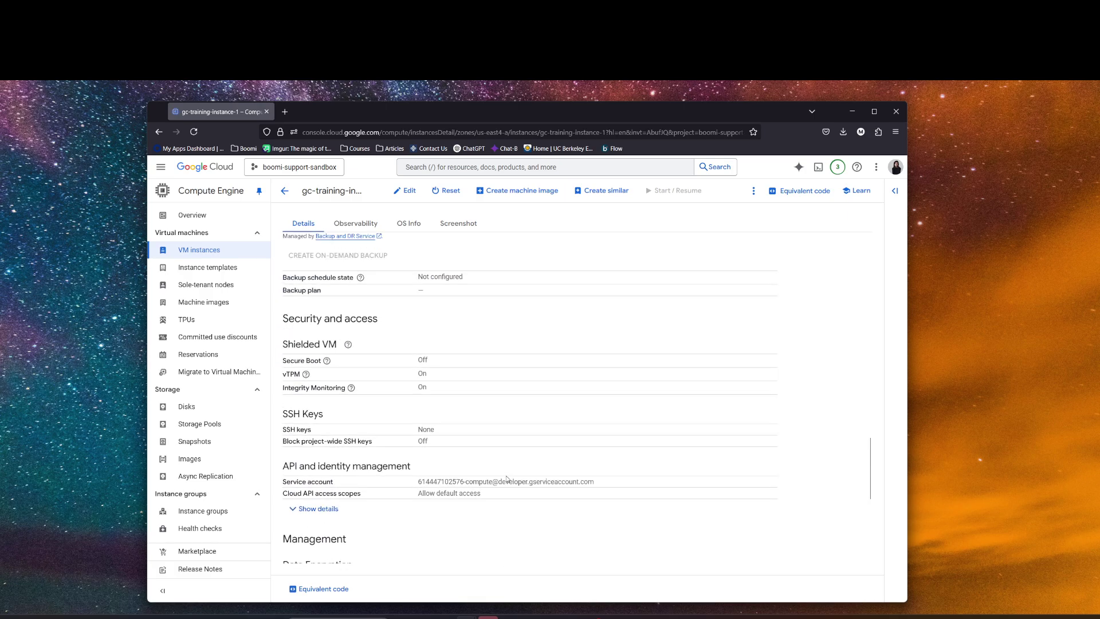
{"action": "scroll", "coordinate": [507, 481], "scroll_direction": "up", "scroll_amount": 12}
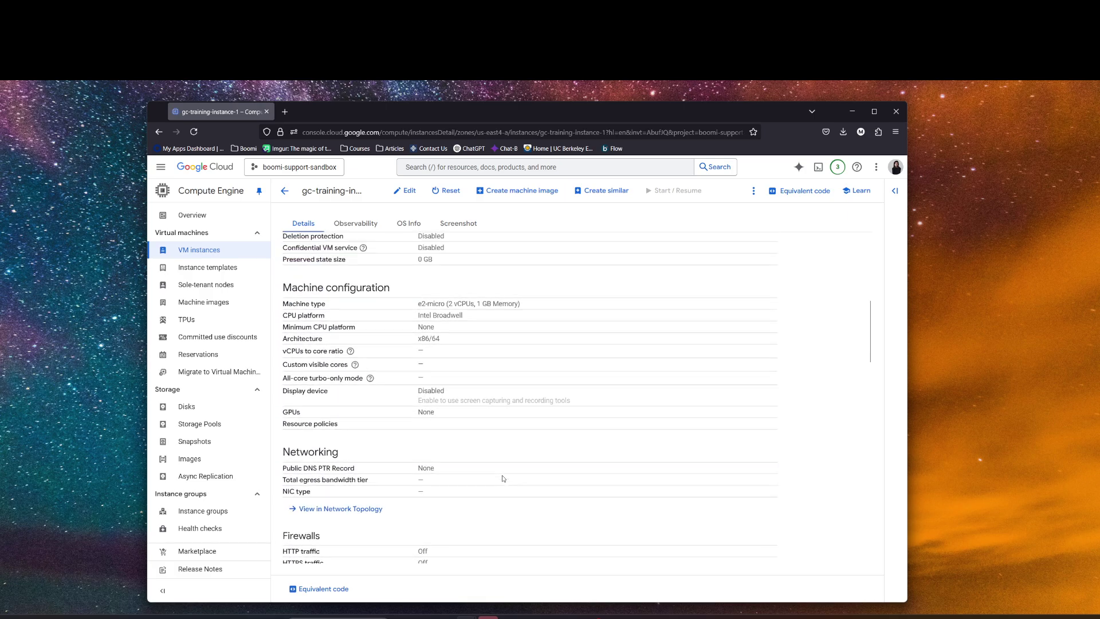
{"action": "scroll", "coordinate": [503, 478], "scroll_direction": "up", "scroll_amount": 6}
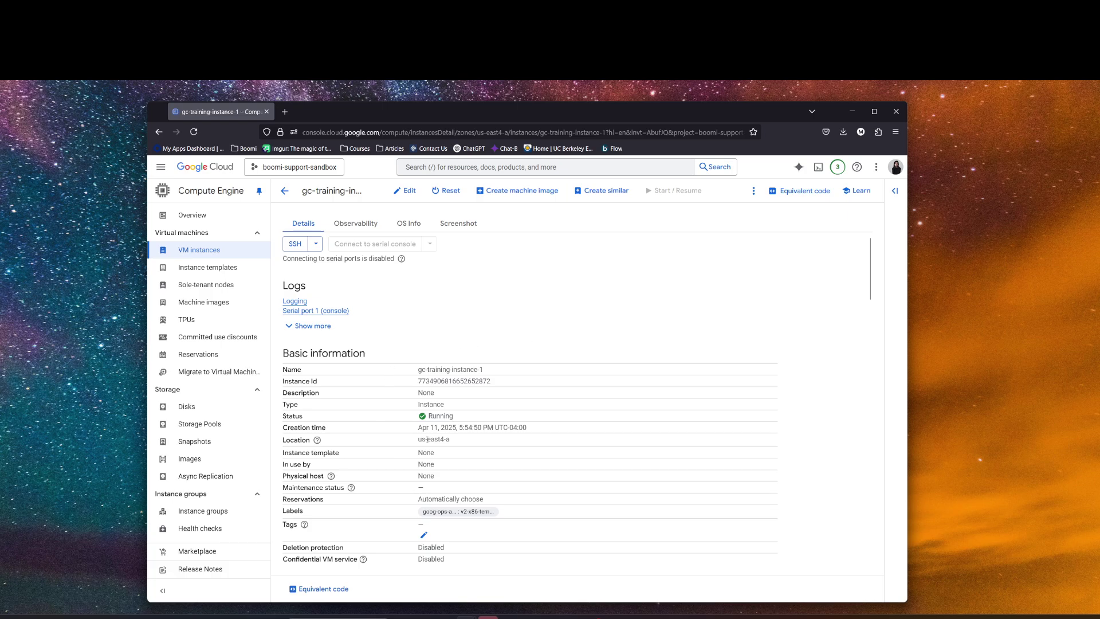
{"action": "scroll", "coordinate": [470, 416], "scroll_direction": "down", "scroll_amount": 6}
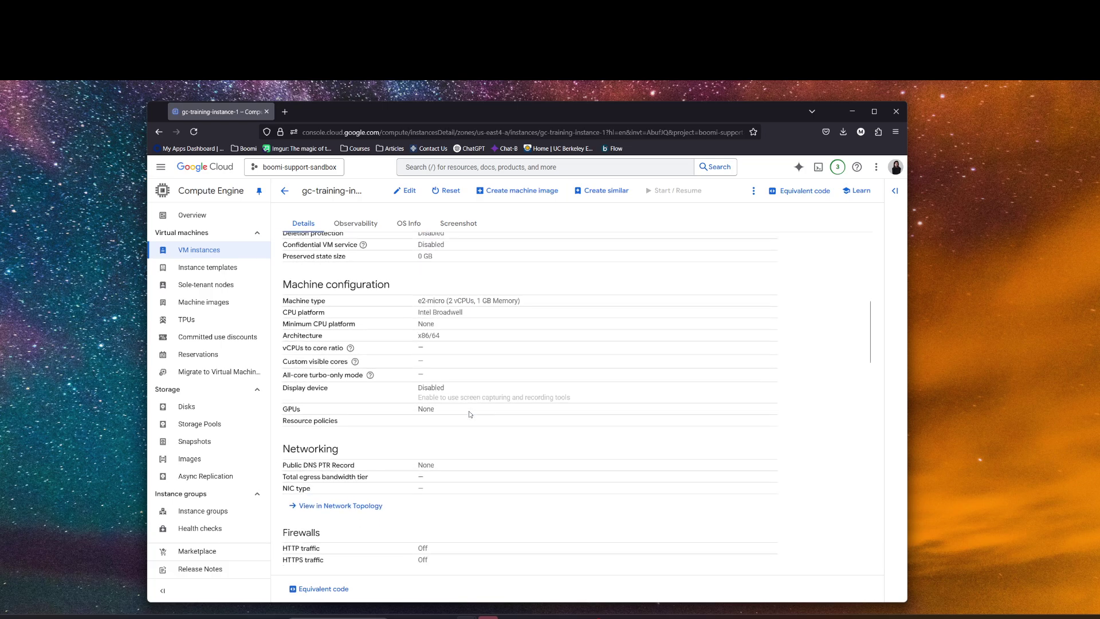
{"action": "scroll", "coordinate": [470, 415], "scroll_direction": "down", "scroll_amount": 2}
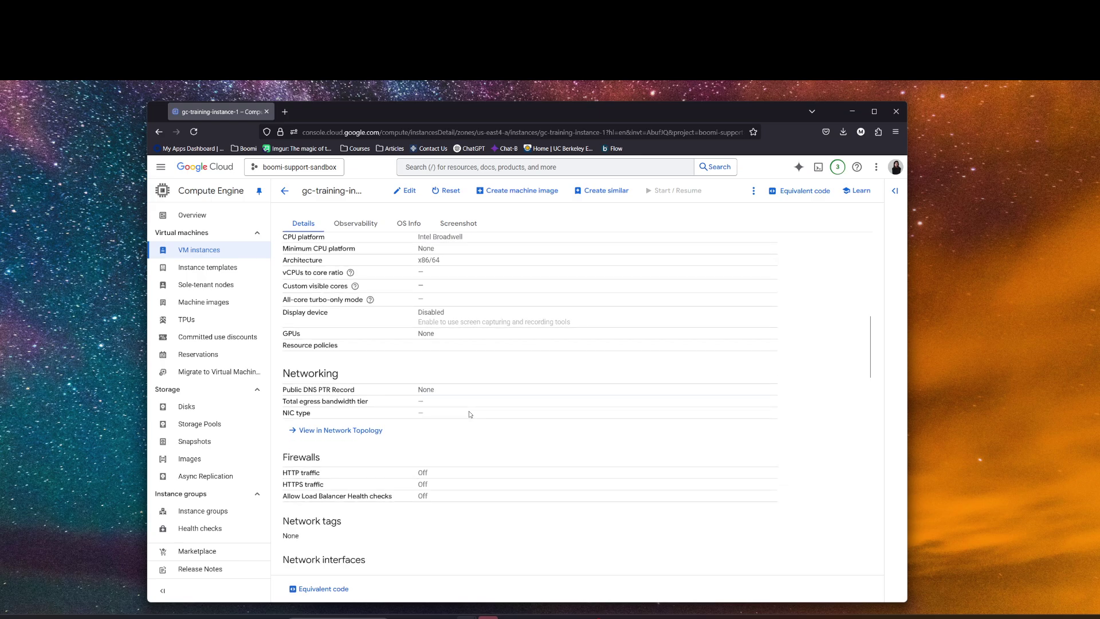
{"action": "scroll", "coordinate": [470, 414], "scroll_direction": "down", "scroll_amount": 3}
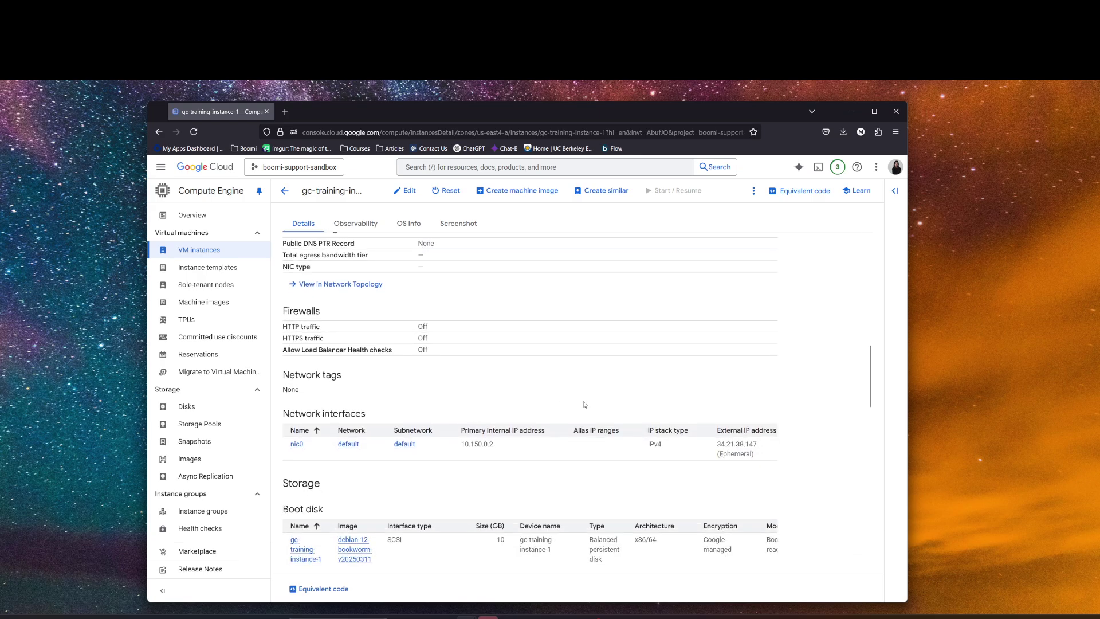
{"action": "scroll", "coordinate": [682, 298], "scroll_direction": "up", "scroll_amount": 10}
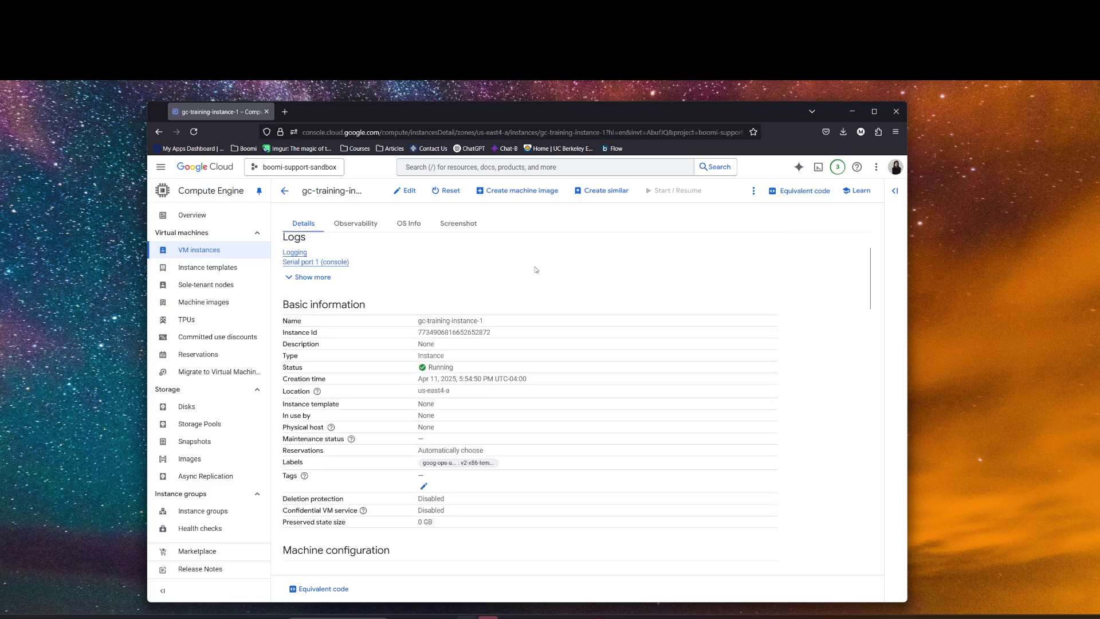